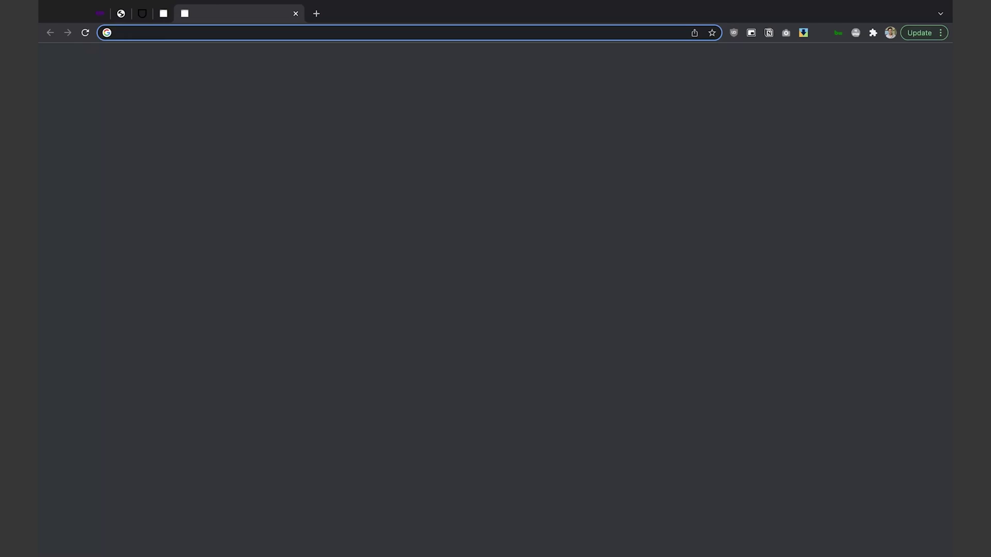
Step: Search the web for "how to connect uni to plover" and read the StenoKeyboards blog instructions on selecting the Gemini PR machine
{"action": "type", "text": "how "}
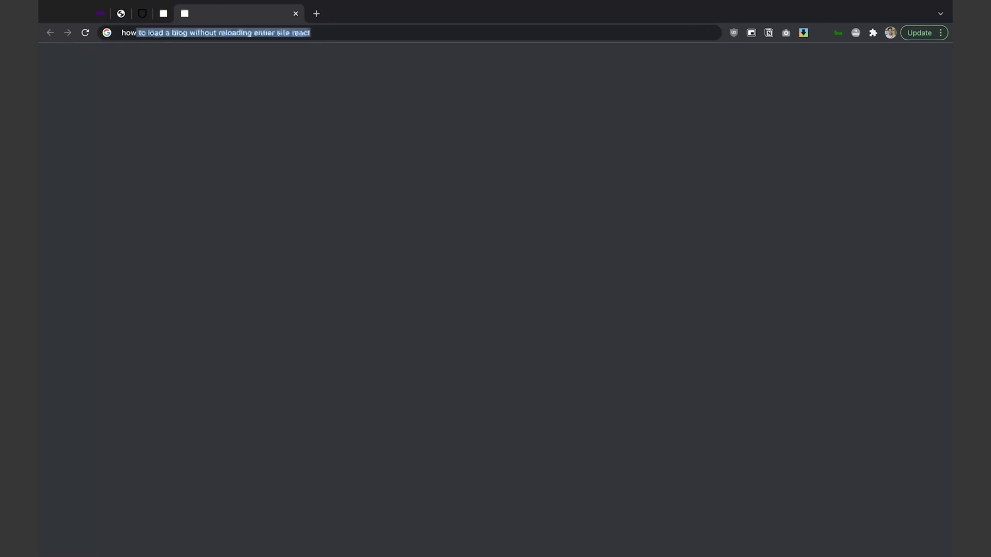
{"action": "type", "text": "to connect "}
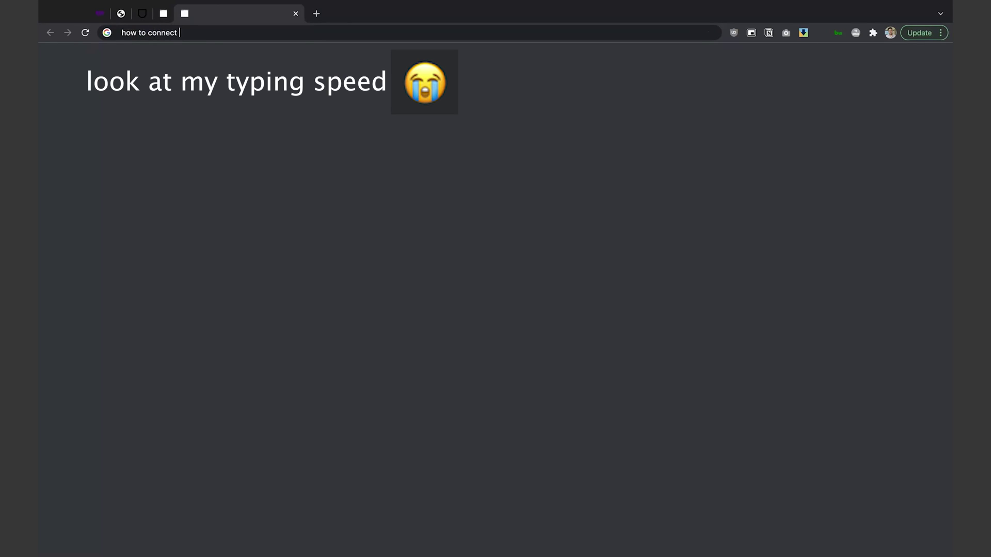
{"action": "type", "text": "uni to plover"}
{"action": "key", "text": "Return"}
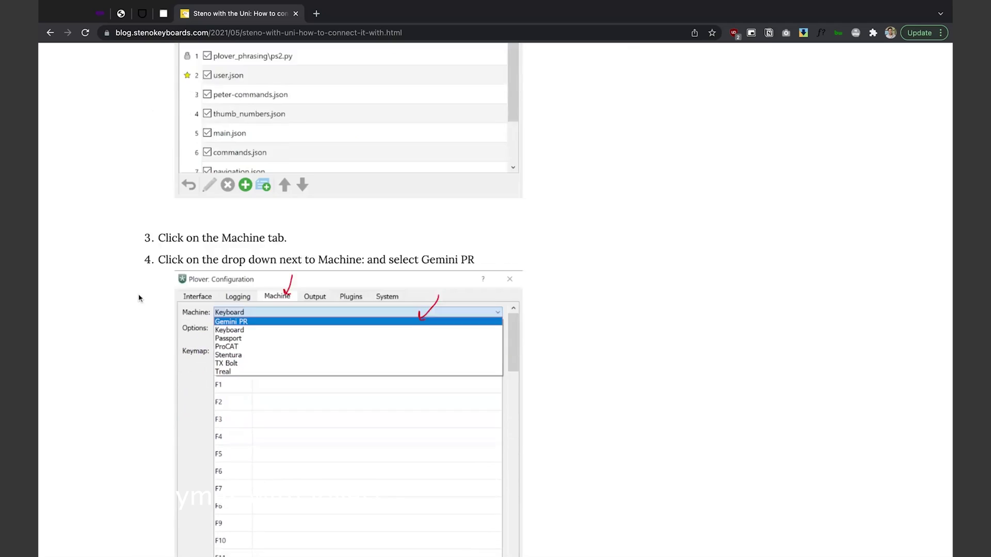
{"action": "scroll", "coordinate": [138, 298], "scroll_direction": "down", "scroll_amount": 2}
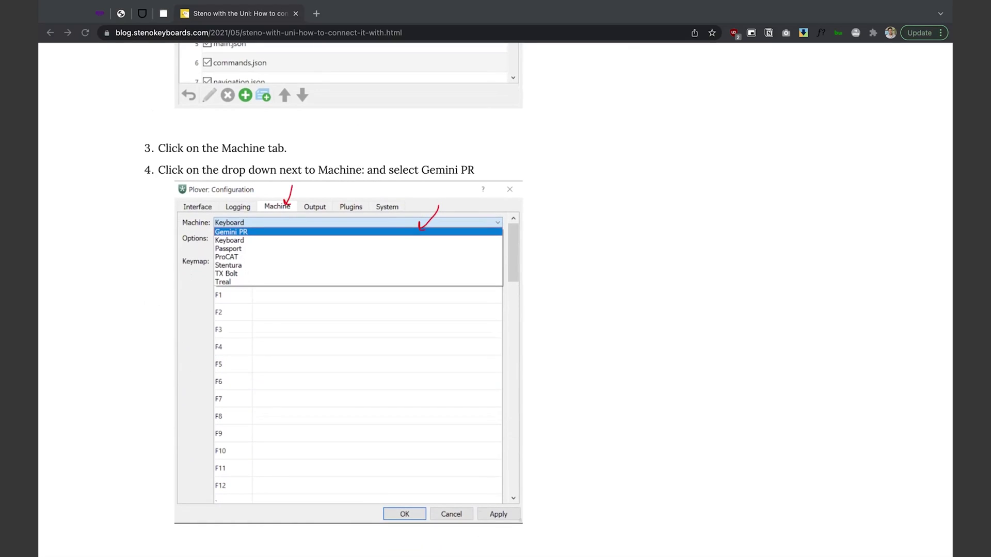
{"action": "scroll", "coordinate": [495, 300], "scroll_direction": "down", "scroll_amount": 9}
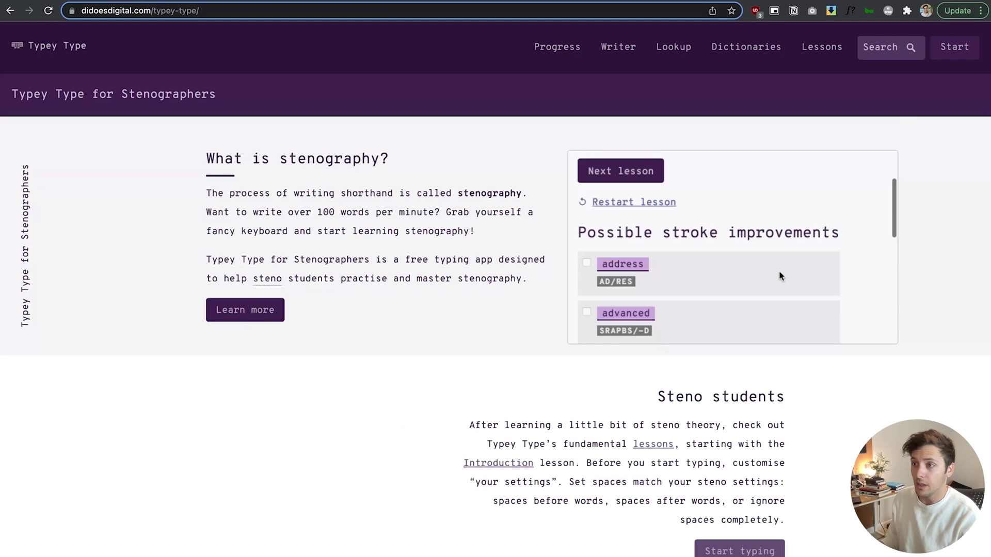
Step: Look over the Typey Type for Stenographers home page and start typing from the steno students section
{"action": "scroll", "coordinate": [780, 276], "scroll_direction": "down", "scroll_amount": 1}
{"action": "scroll", "coordinate": [779, 276], "scroll_direction": "down", "scroll_amount": 3}
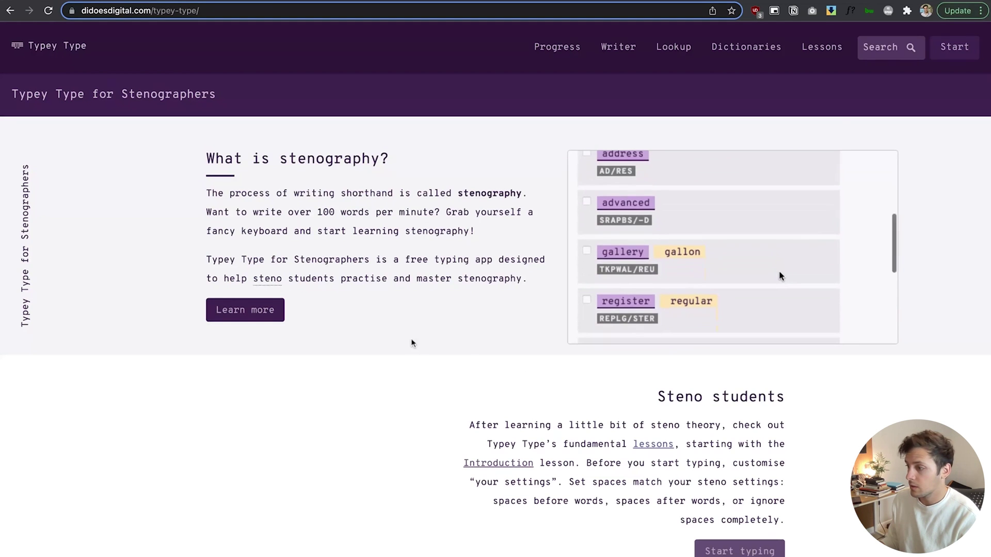
{"action": "left_click", "coordinate": [743, 549]}
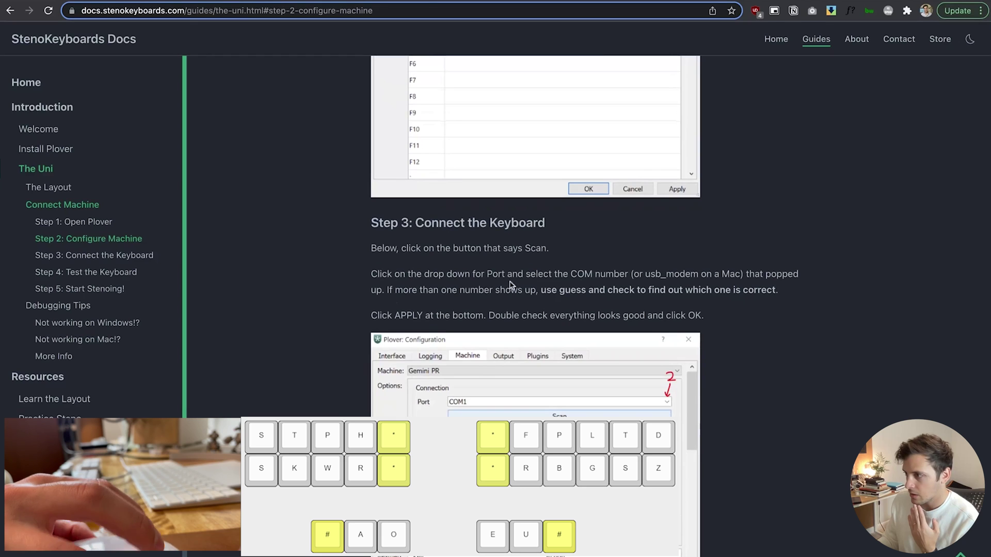
Step: Read Step 3: Connect the Keyboard in the StenoKeyboards guide, covering the port scan and port selection
{"action": "left_click_drag", "start_coordinate": [525, 274], "coordinate": [731, 273]}
{"action": "left_click", "coordinate": [581, 293]}
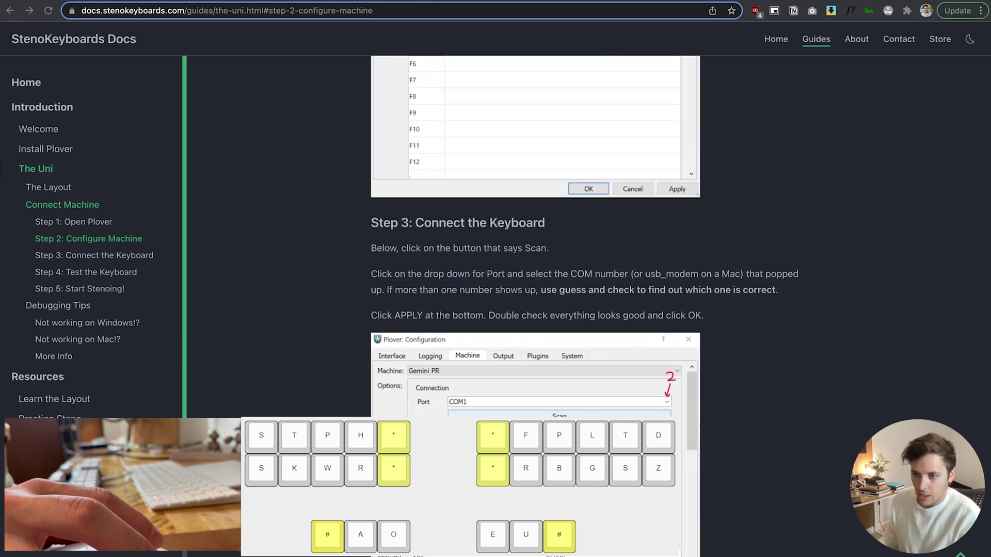
{"action": "scroll", "coordinate": [535, 305], "scroll_direction": "down", "scroll_amount": 1}
{"action": "scroll", "coordinate": [535, 305], "scroll_direction": "down", "scroll_amount": 5}
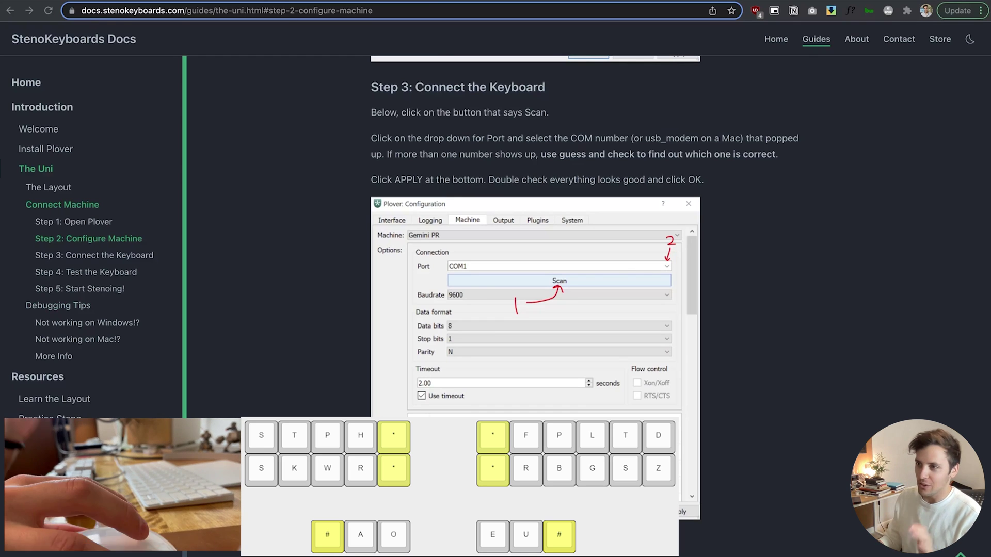
Step: Switch to the Typey Type Introduction lesson and write the words "was", "her", "has" and "part"
{"action": "key", "text": "ctrl+Tab"}
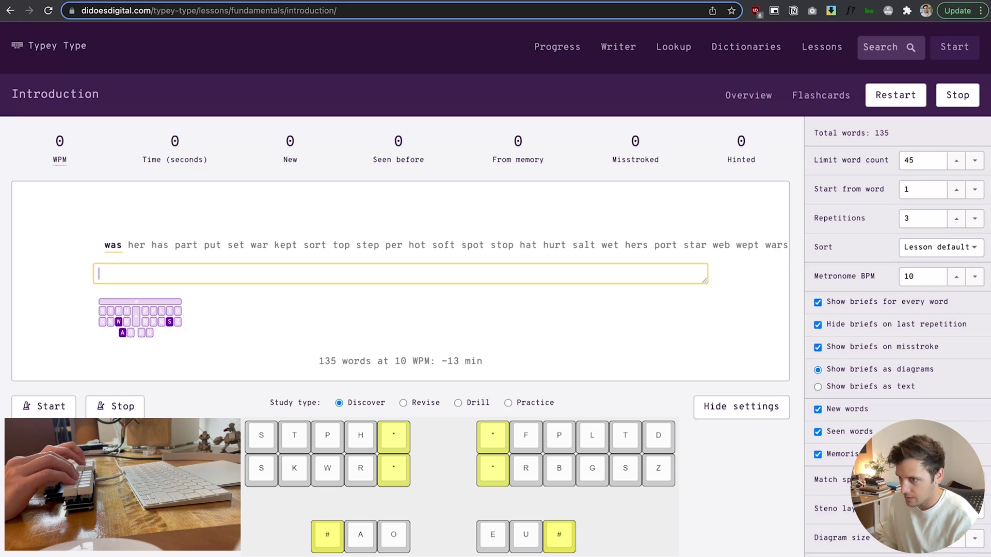
{"action": "type", "text": "was"}
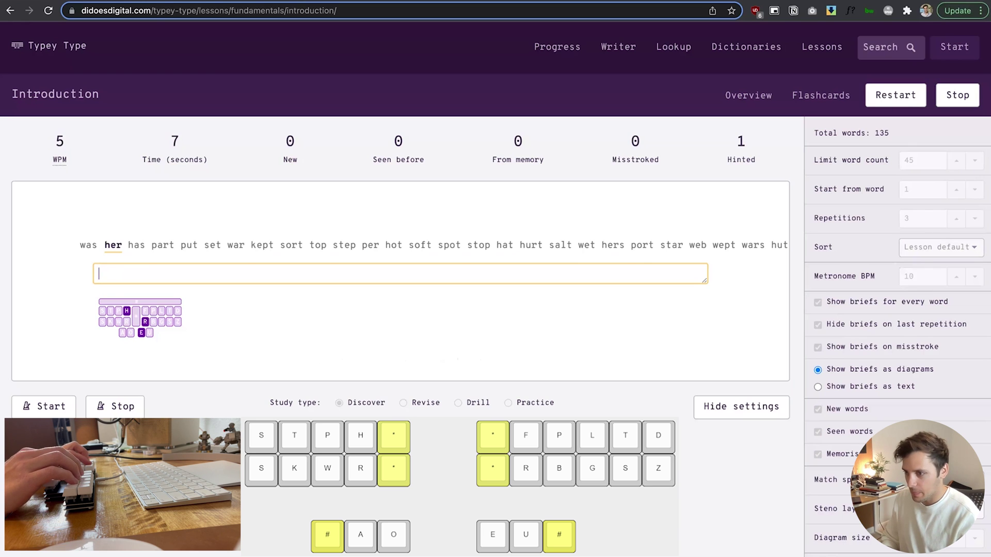
{"action": "type", "text": "her"}
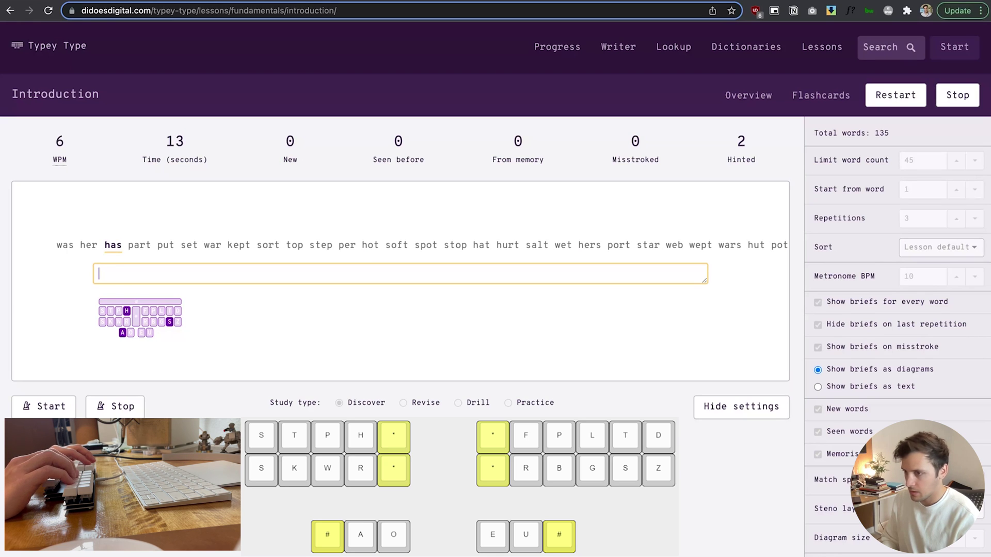
{"action": "type", "text": "has"}
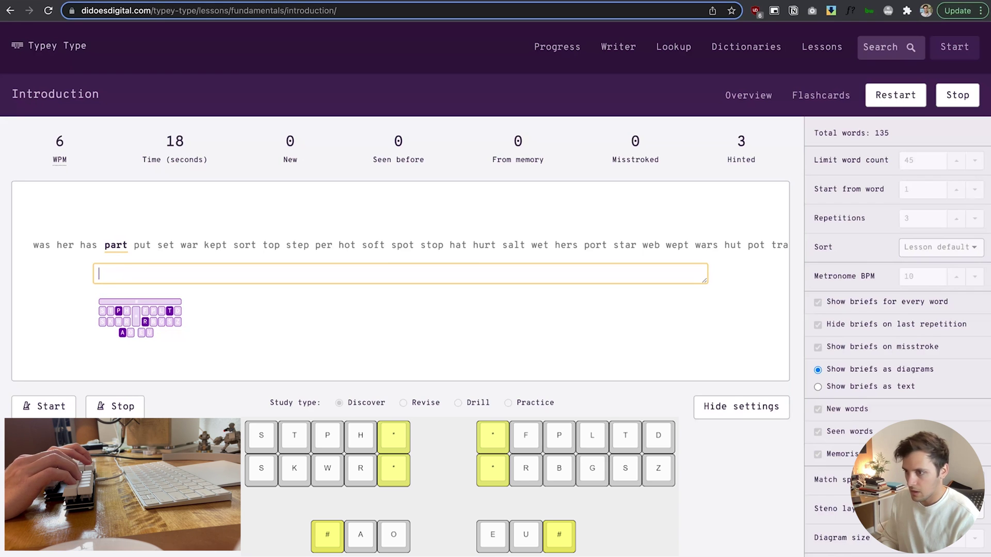
{"action": "type", "text": "part"}
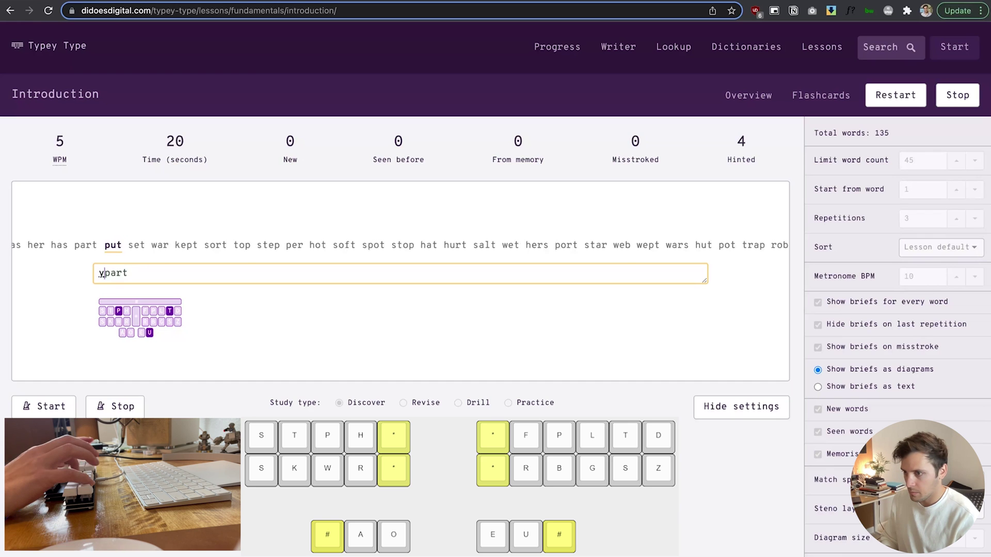
{"action": "type", "text": "y"}
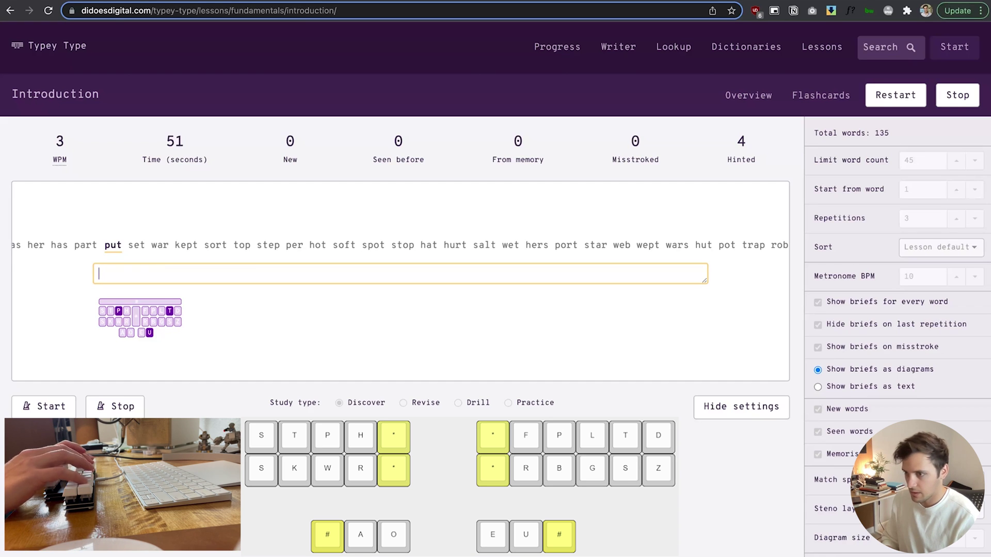
{"action": "type", "text": "how the"}
{"action": "key", "text": "BackSpace"}
{"action": "key", "text": "BackSpace"}
{"action": "key", "text": "BackSpace"}
{"action": "key", "text": "BackSpace"}
{"action": "key", "text": "BackSpace"}
{"action": "key", "text": "BackSpace"}
{"action": "key", "text": "BackSpace"}
{"action": "key", "text": "BackSpace"}
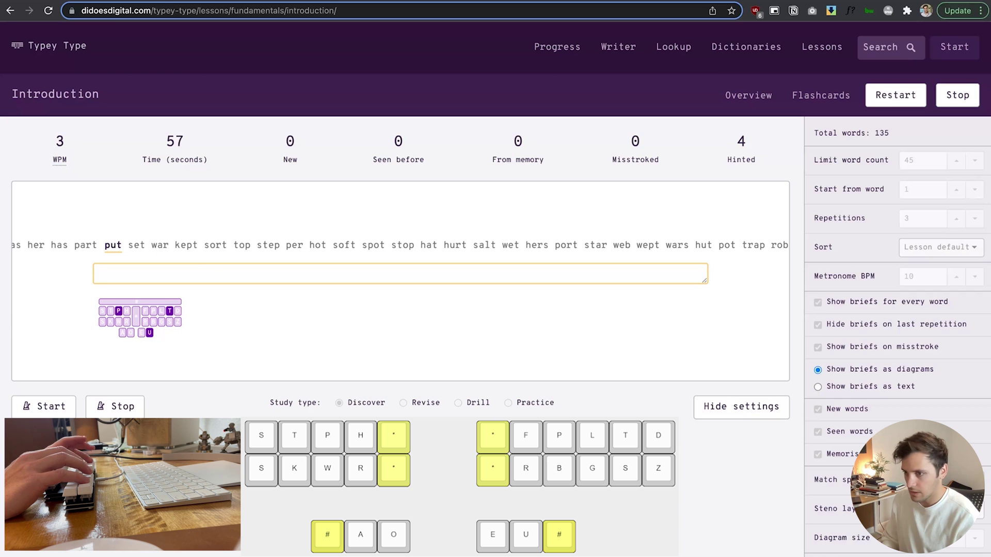
{"action": "type", "text": "pout"}
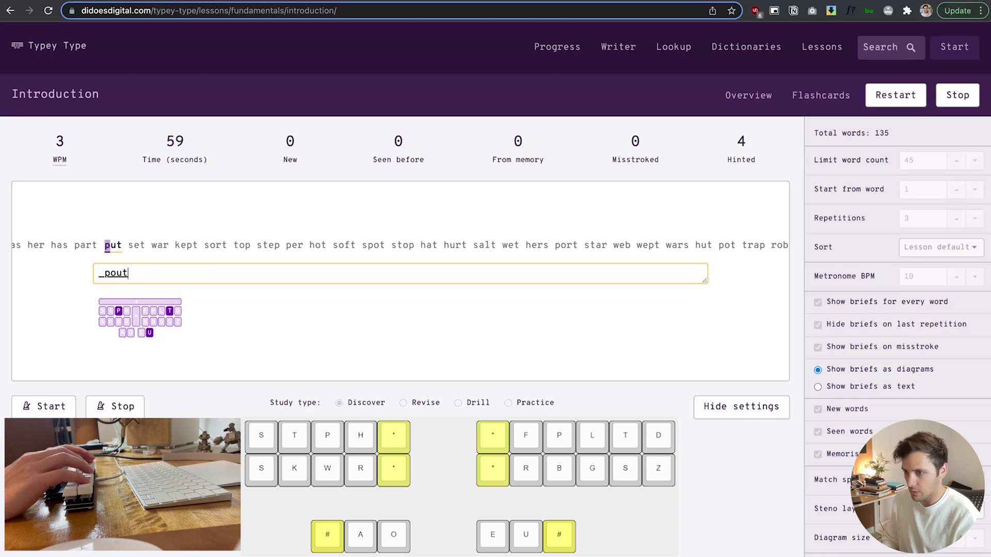
{"action": "type", "text": " he"}
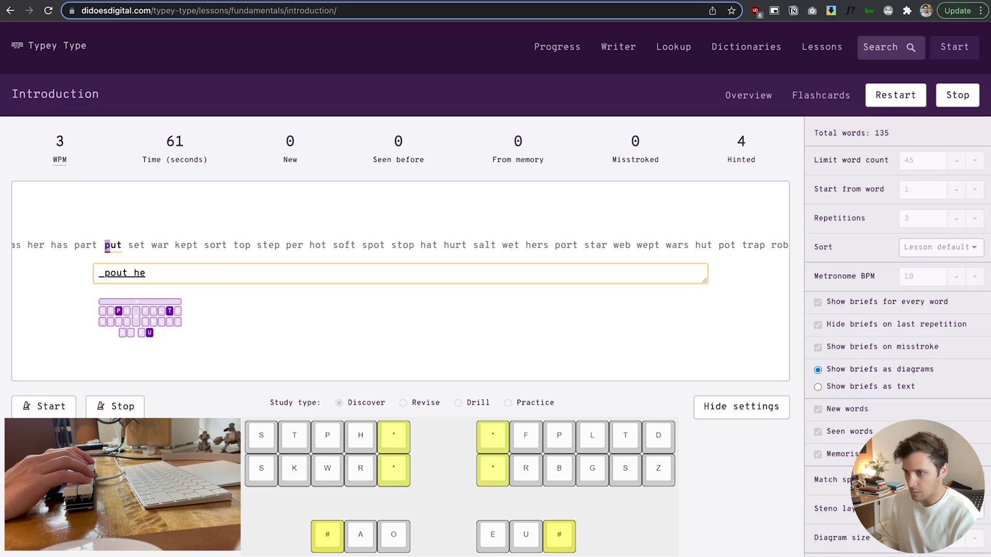
{"action": "key", "text": "BackSpace"}
{"action": "key", "text": "BackSpace"}
{"action": "key", "text": "BackSpace"}
{"action": "key", "text": "BackSpace"}
{"action": "key", "text": "BackSpace"}
{"action": "key", "text": "BackSpace"}
{"action": "key", "text": "BackSpace"}
{"action": "key", "text": "BackSpace"}
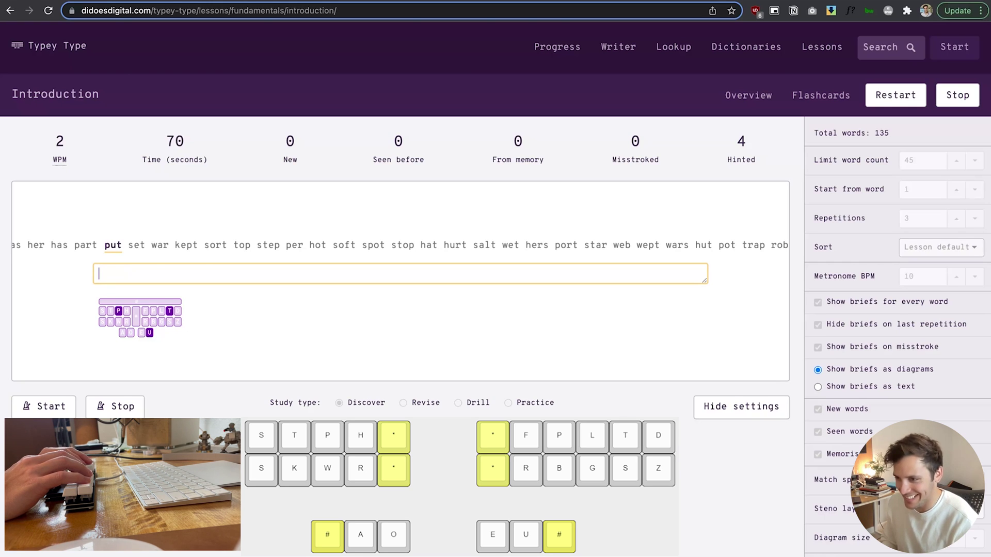
Step: Clear the mistroke "is" from the lesson's text box and write the word "war"
{"action": "type", "text": "is"}
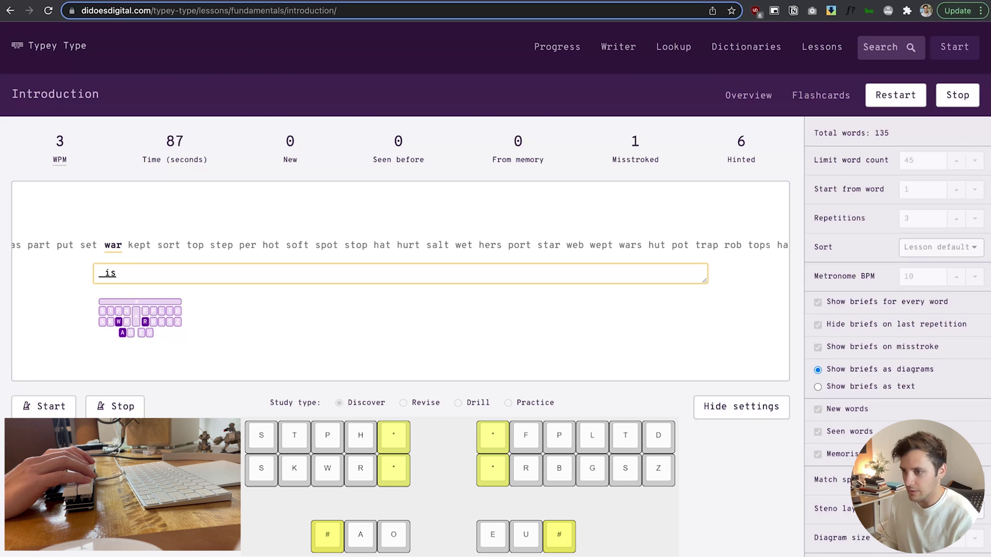
{"action": "key", "text": "BackSpace"}
{"action": "key", "text": "BackSpace"}
{"action": "key", "text": "BackSpace"}
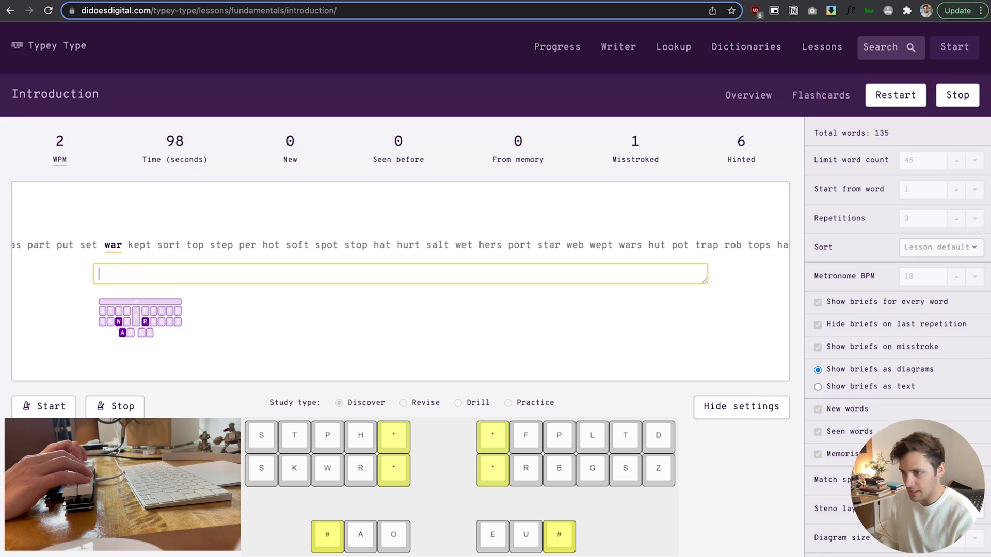
{"action": "type", "text": "war"}
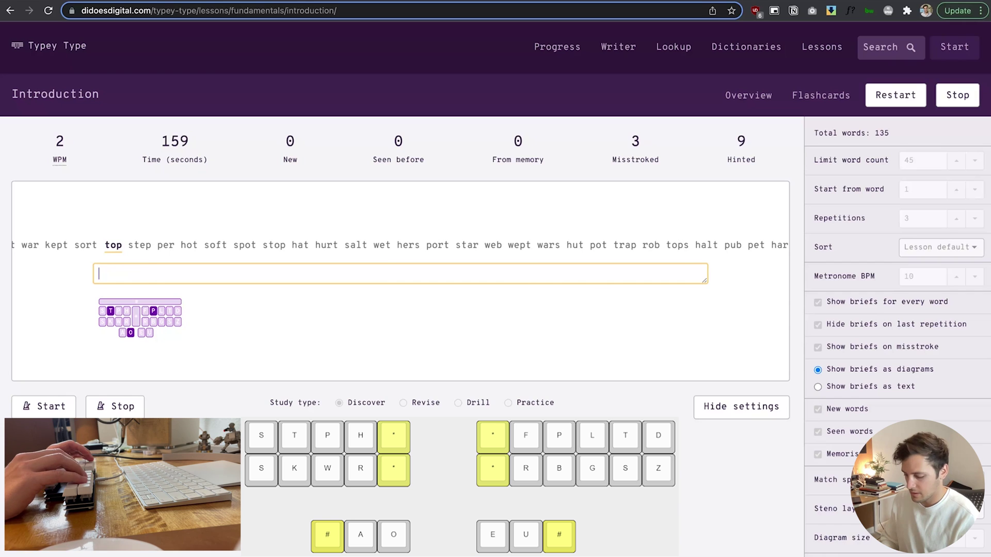
{"action": "type", "text": "to have"}
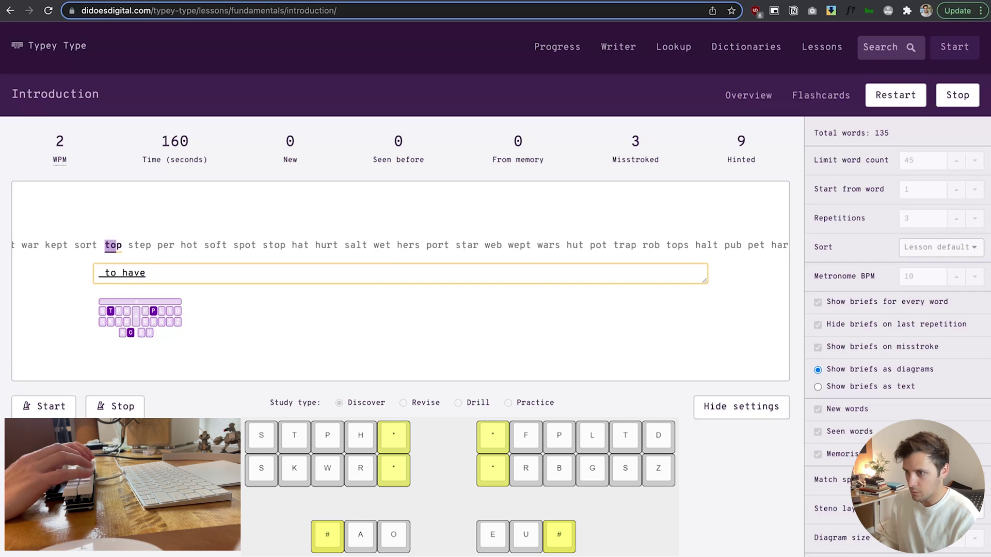
{"action": "key", "text": "BackSpace"}
{"action": "key", "text": "BackSpace"}
{"action": "key", "text": "BackSpace"}
{"action": "key", "text": "BackSpace"}
{"action": "key", "text": "BackSpace"}
{"action": "key", "text": "BackSpace"}
{"action": "key", "text": "BackSpace"}
{"action": "key", "text": "BackSpace"}
{"action": "type", "text": "to have"}
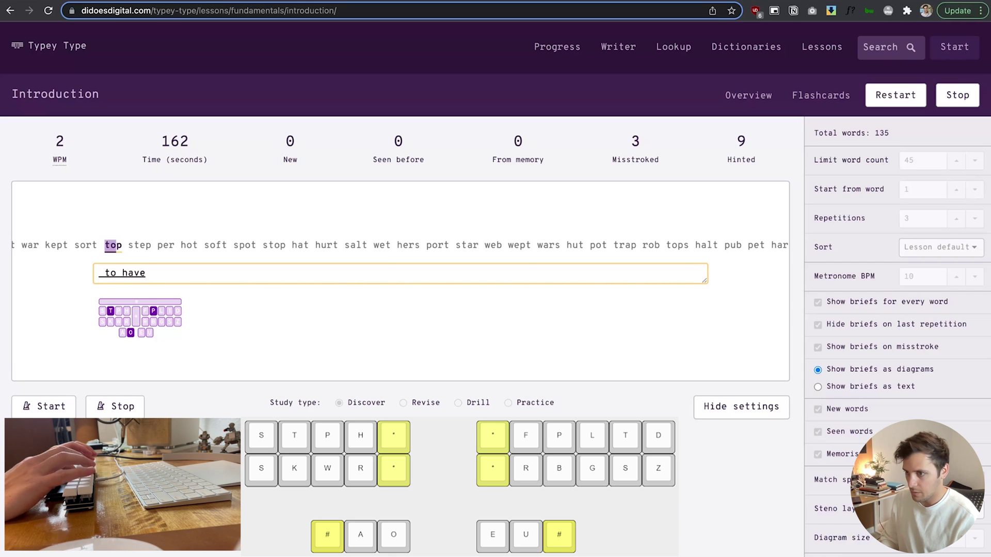
{"action": "key", "text": "BackSpace"}
{"action": "key", "text": "BackSpace"}
{"action": "key", "text": "BackSpace"}
{"action": "key", "text": "BackSpace"}
{"action": "key", "text": "BackSpace"}
{"action": "key", "text": "BackSpace"}
{"action": "key", "text": "BackSpace"}
{"action": "key", "text": "BackSpace"}
{"action": "type", "text": "Tom"}
{"action": "key", "text": "BackSpace"}
{"action": "key", "text": "BackSpace"}
{"action": "key", "text": "BackSpace"}
{"action": "key", "text": "BackSpace"}
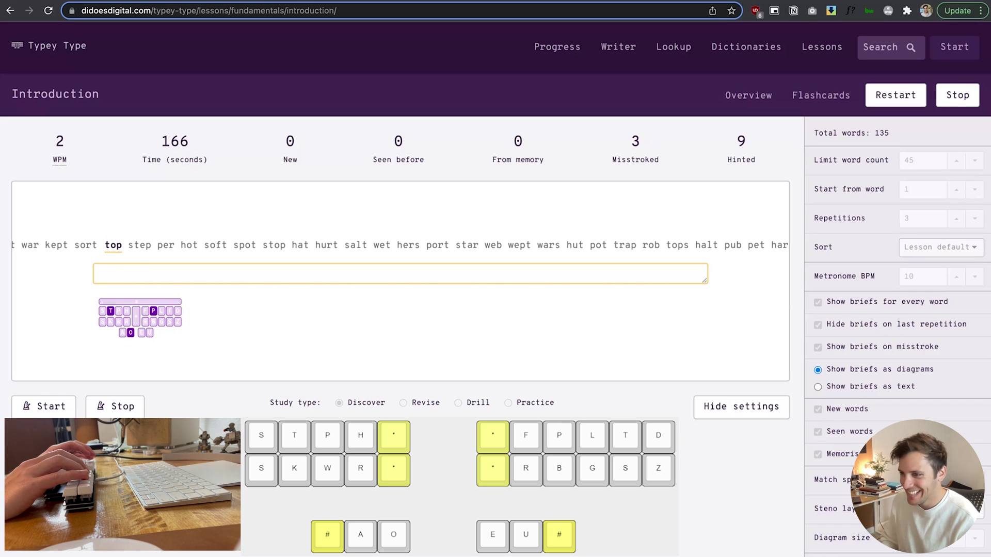
Step: Write the lesson words "top", "hot" and "soft" when each is the highlighted word
{"action": "type", "text": "top"}
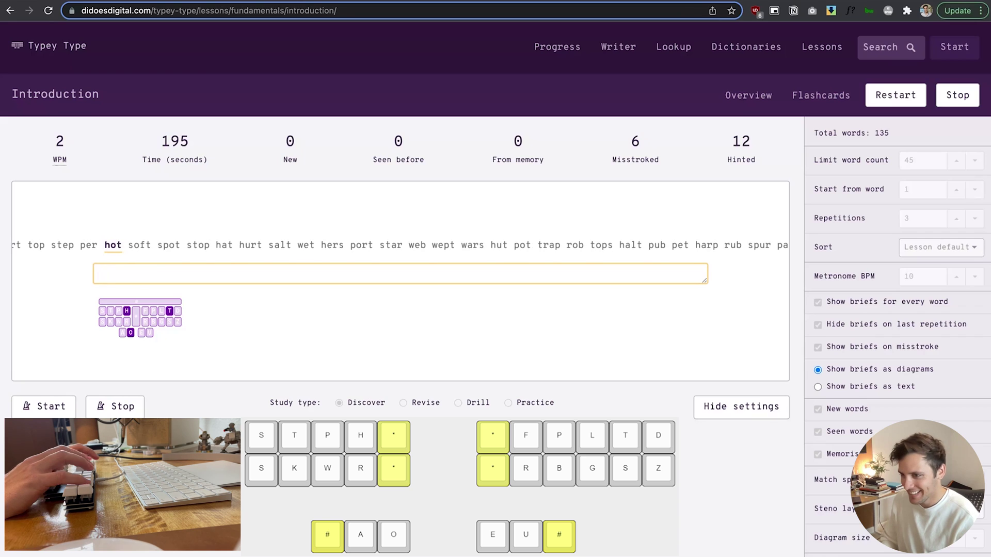
{"action": "type", "text": "hot"}
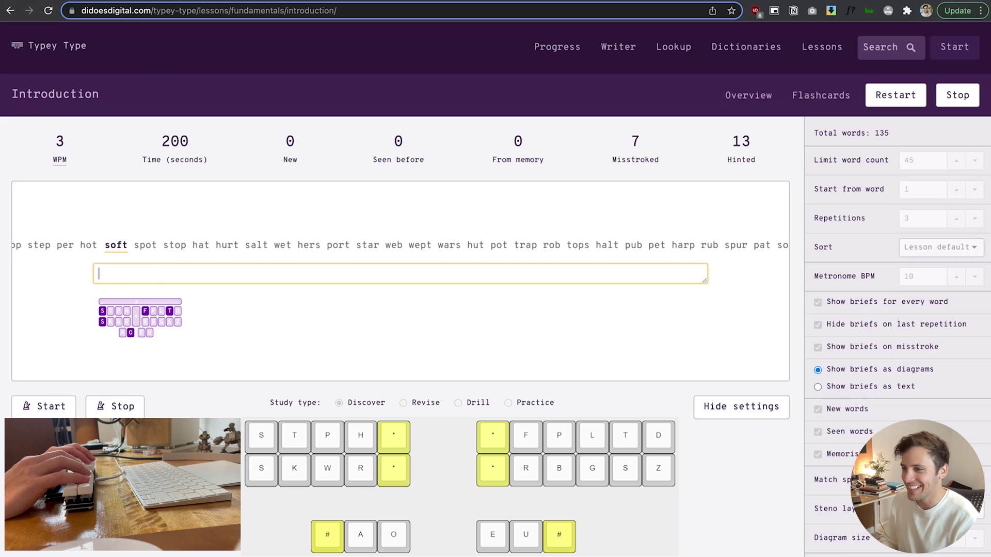
{"action": "type", "text": "soft"}
{"action": "type", "text": " shot"}
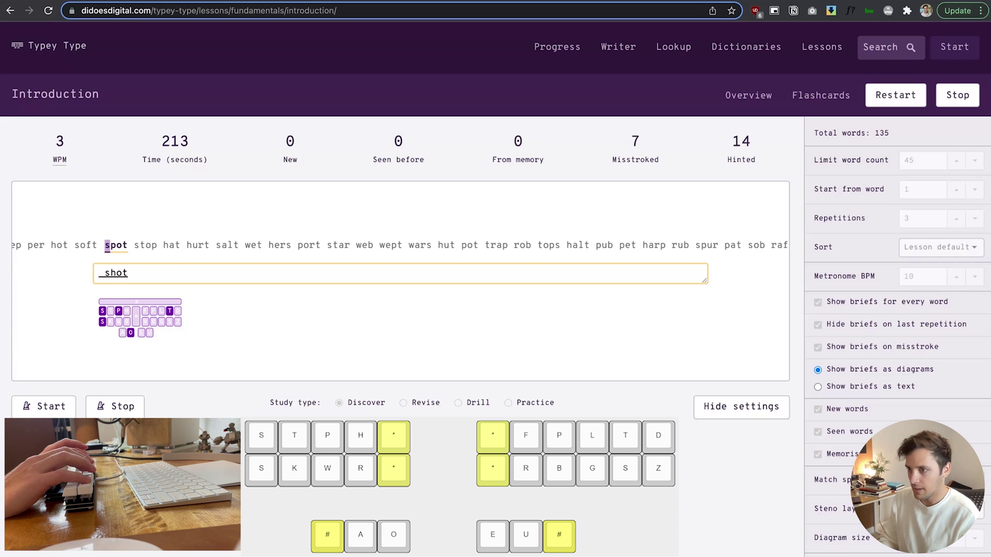
{"action": "type", "text": " hd"}
{"action": "key", "text": "BackSpace"}
{"action": "key", "text": "BackSpace"}
{"action": "key", "text": "BackSpace"}
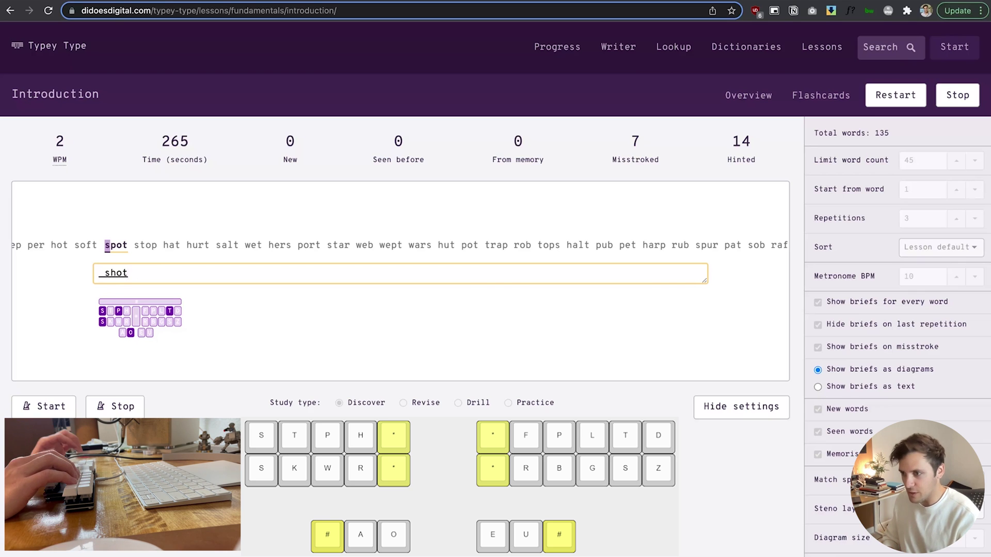
{"action": "key", "text": "BackSpace"}
{"action": "key", "text": "BackSpace"}
{"action": "key", "text": "BackSpace"}
{"action": "key", "text": "BackSpace"}
{"action": "key", "text": "BackSpace"}
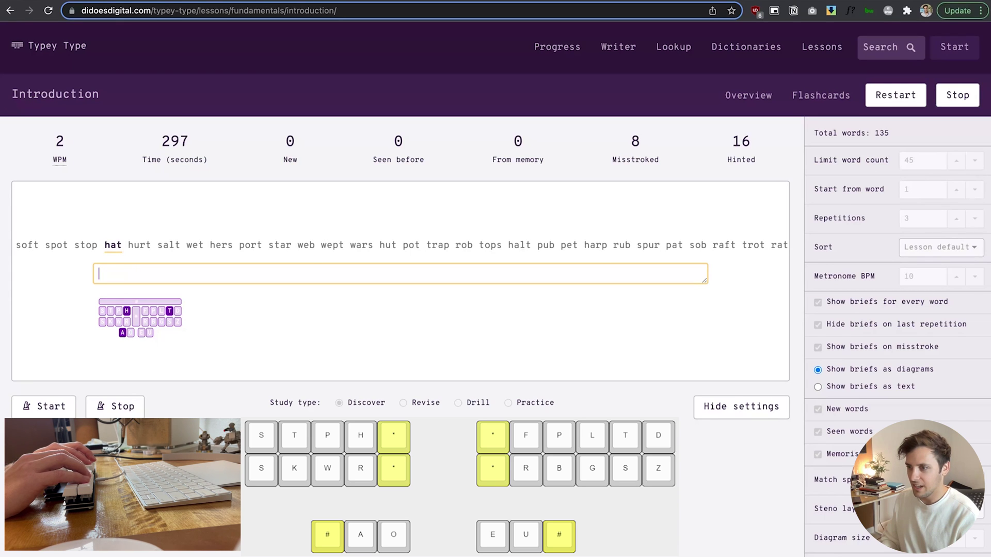
Step: Write the lesson words "hat", "hurt" and "salt", clearing the mistroke "HAURT" before writing "hurt"
{"action": "type", "text": "hat"}
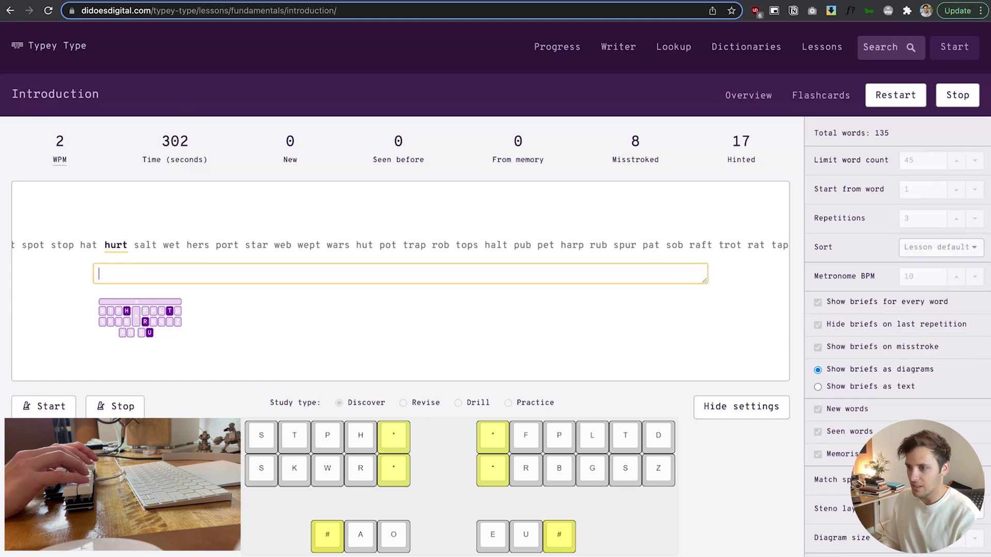
{"action": "type", "text": "HAURT"}
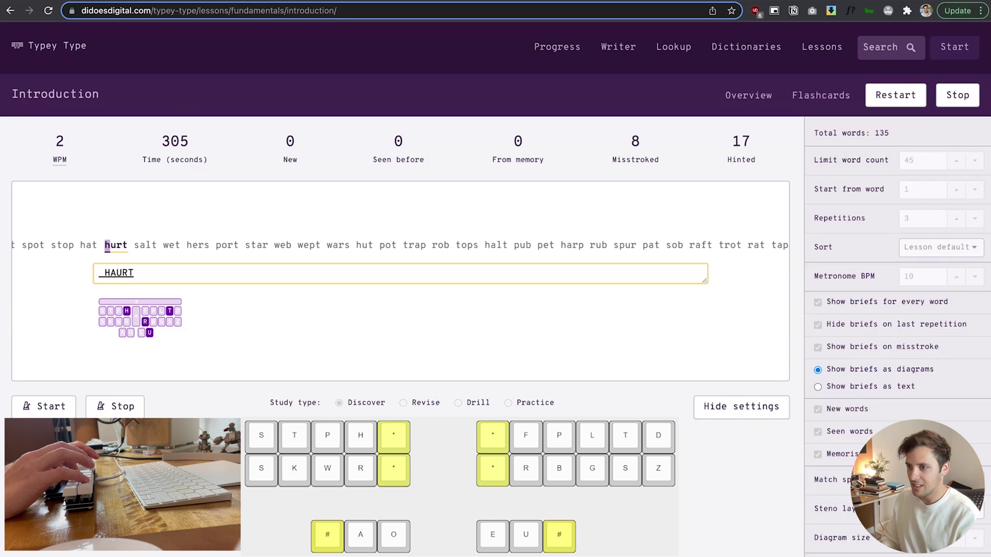
{"action": "key", "text": "BackSpace"}
{"action": "key", "text": "BackSpace"}
{"action": "key", "text": "BackSpace"}
{"action": "key", "text": "BackSpace"}
{"action": "key", "text": "BackSpace"}
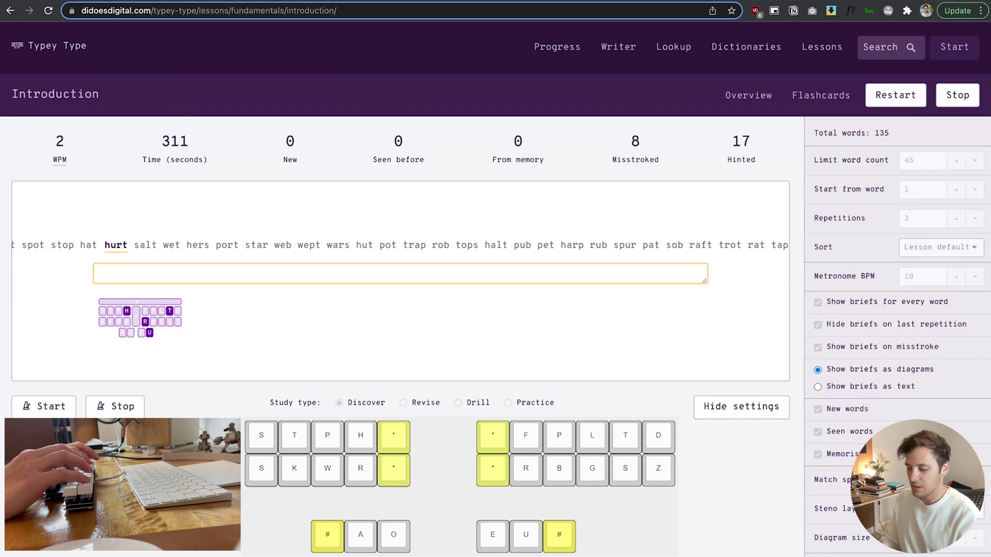
{"action": "type", "text": "hurt"}
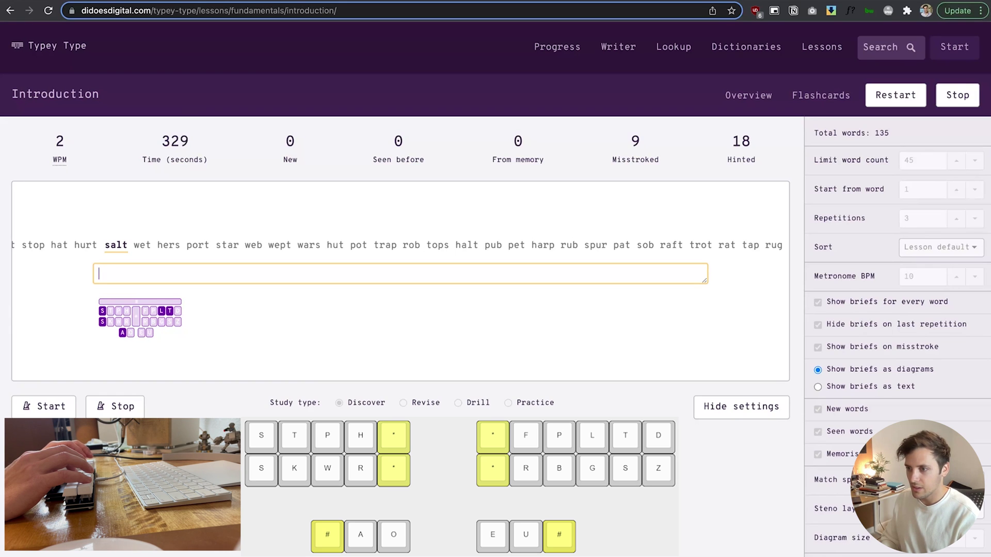
{"action": "type", "text": "salt"}
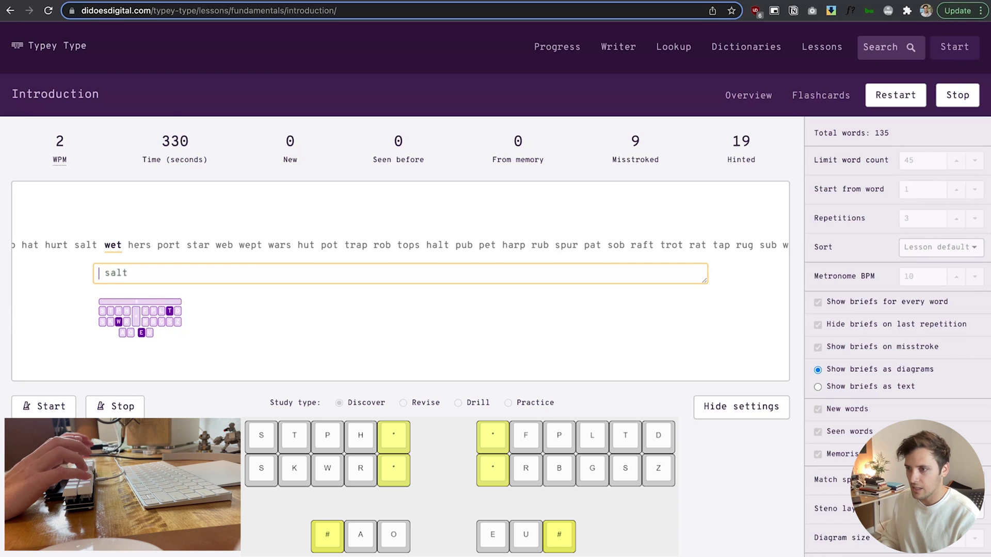
Step: Write the lesson words "wet", "hers", "port" and "star" when each is the highlighted word
{"action": "type", "text": "wet"}
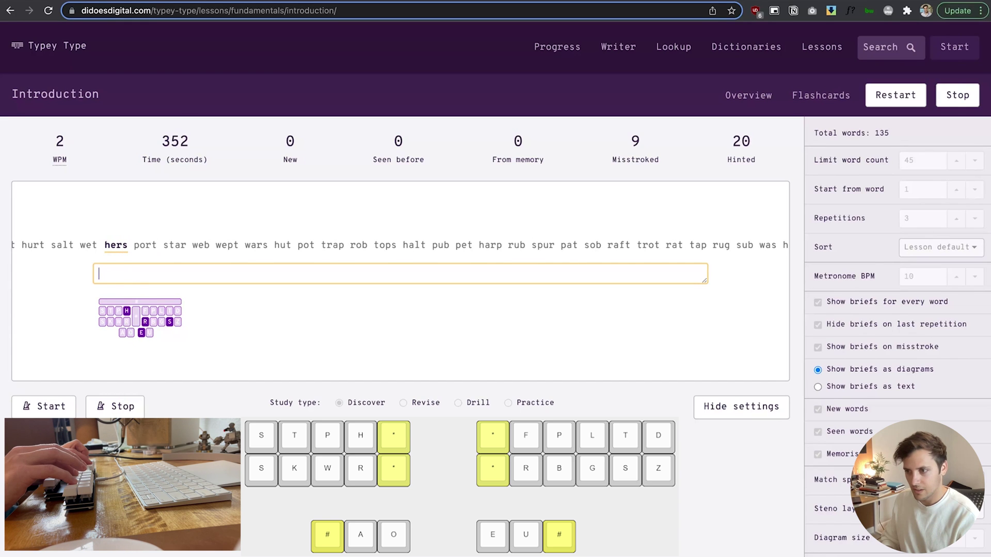
{"action": "type", "text": "hers"}
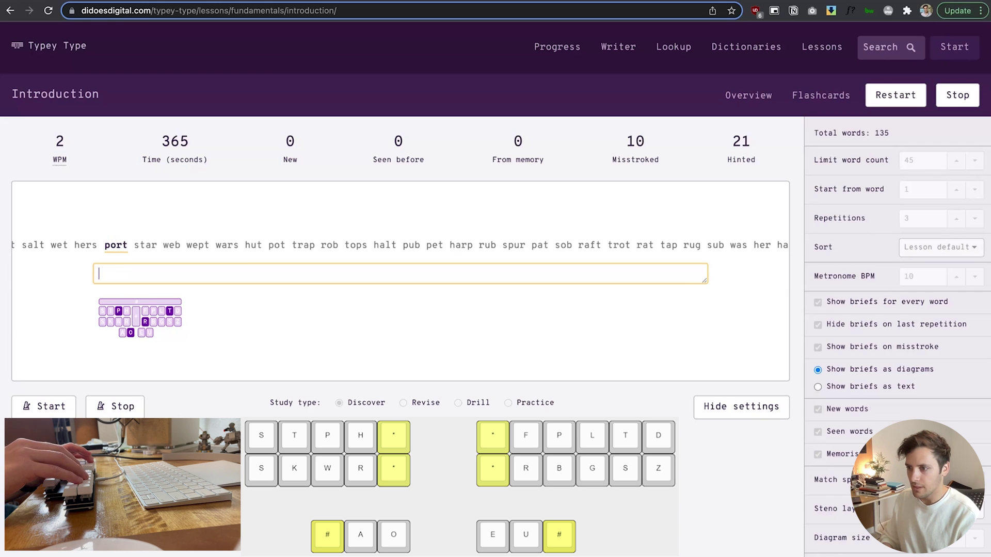
{"action": "type", "text": "port"}
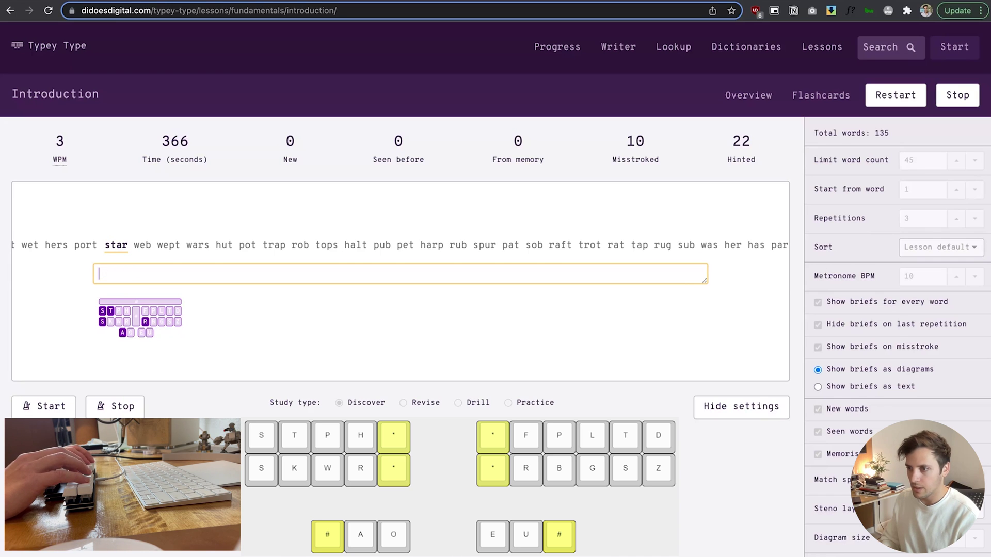
{"action": "type", "text": "star"}
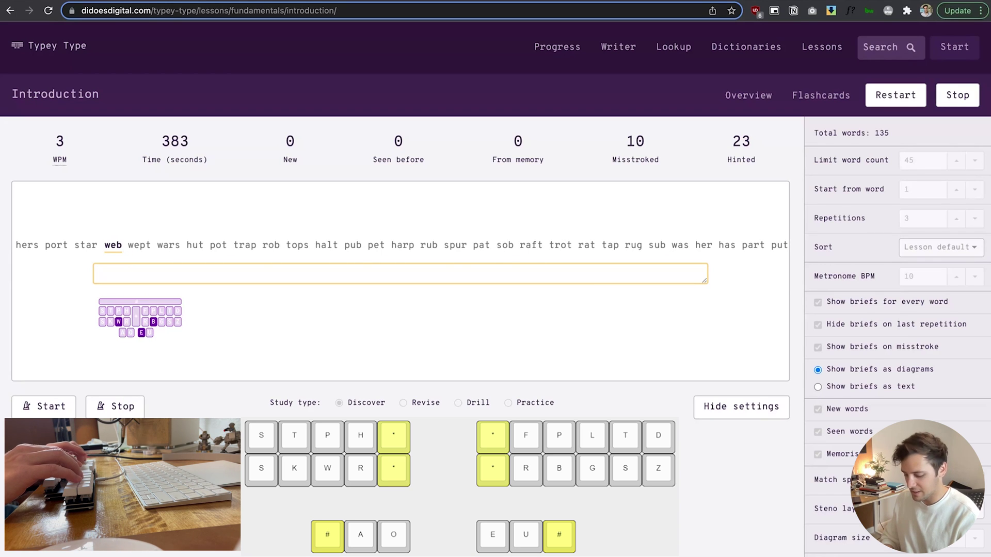
Step: Clear the mistroke "WEB" from the lesson's text box and write the word "web" in lowercase
{"action": "type", "text": "WEB"}
{"action": "key", "text": "BackSpace"}
{"action": "key", "text": "BackSpace"}
{"action": "key", "text": "BackSpace"}
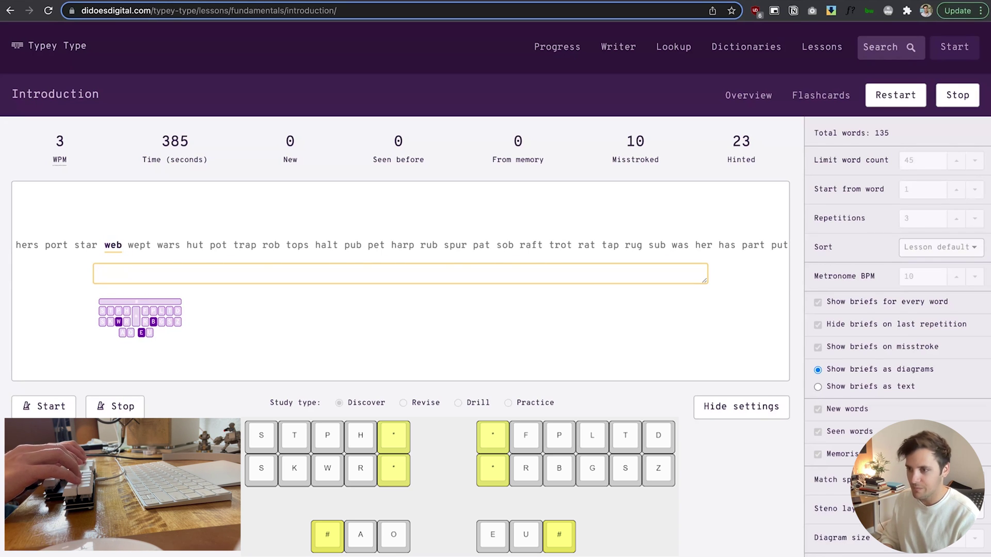
{"action": "type", "text": "web"}
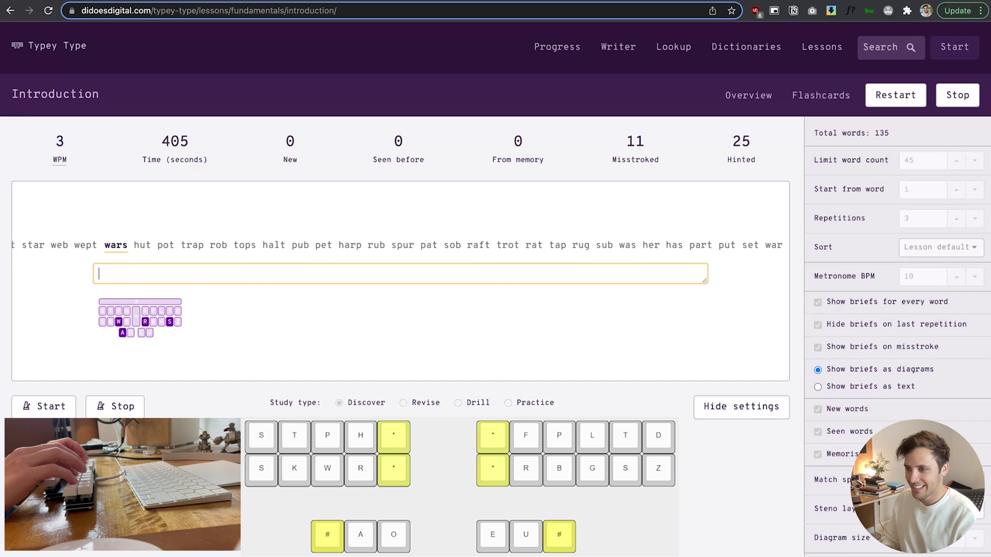
Step: Write the lesson words "wars", "hut" and "pot", clearing the mistroke "poet" before writing "pot"
{"action": "type", "text": "wars"}
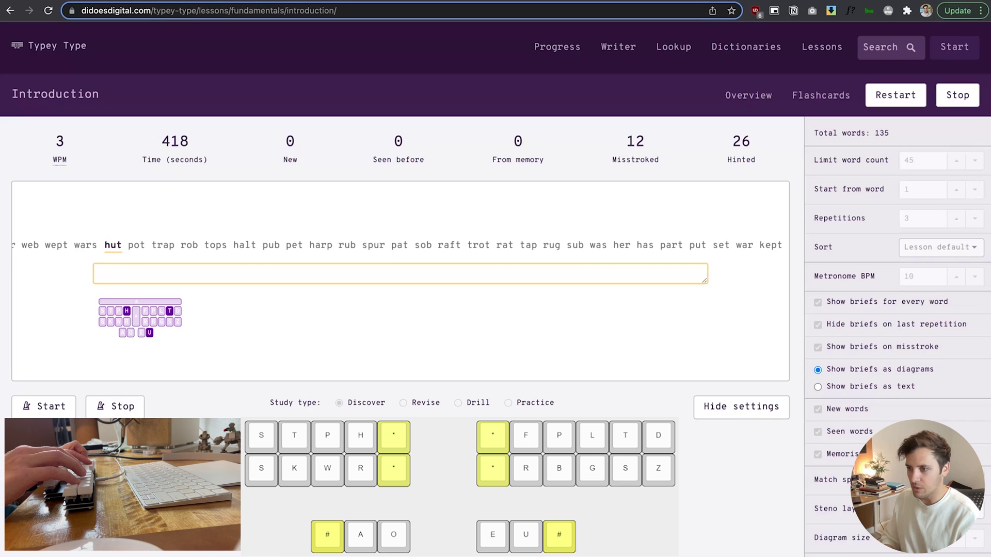
{"action": "type", "text": "hut"}
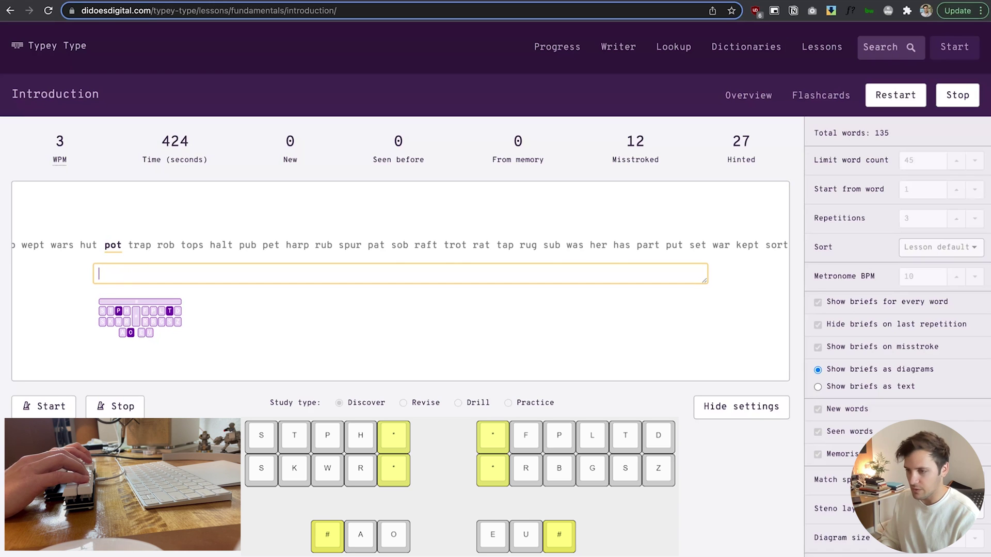
{"action": "type", "text": "poet"}
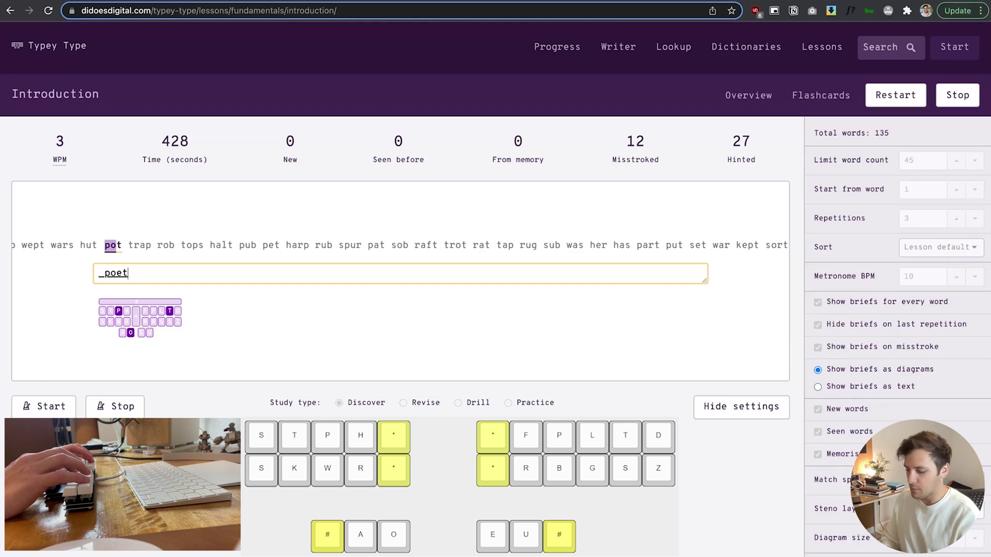
{"action": "key", "text": "BackSpace"}
{"action": "key", "text": "BackSpace"}
{"action": "key", "text": "BackSpace"}
{"action": "key", "text": "BackSpace"}
{"action": "key", "text": "BackSpace"}
{"action": "type", "text": "pot"}
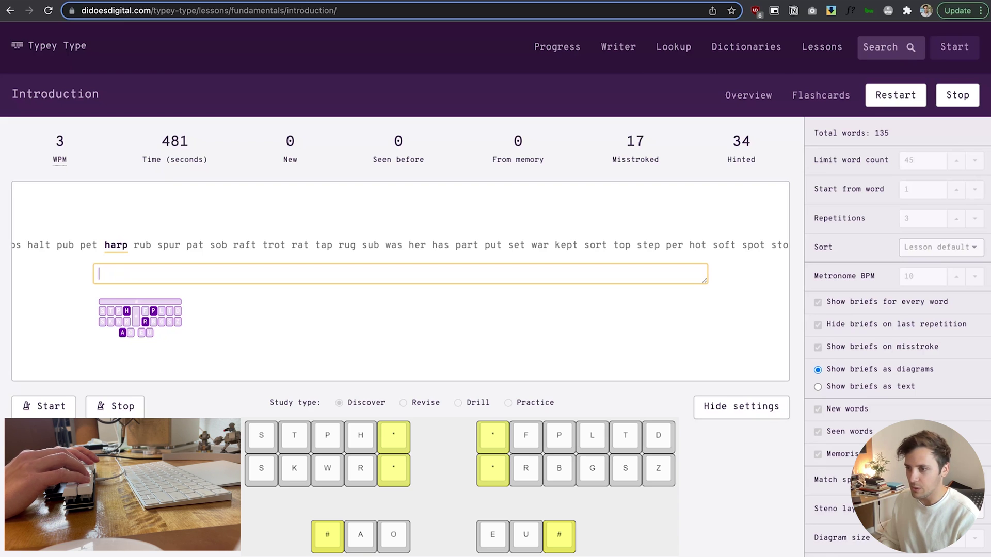
Step: Write the lesson words "harp", "rub" and "spur", clearing the mistroke "13-R" before writing "spur"
{"action": "type", "text": "harp"}
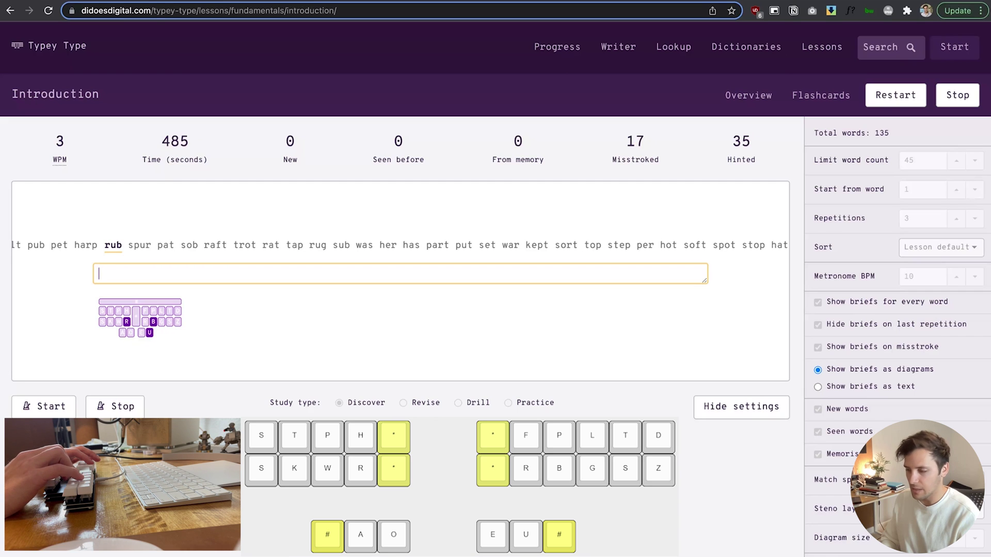
{"action": "type", "text": "rub"}
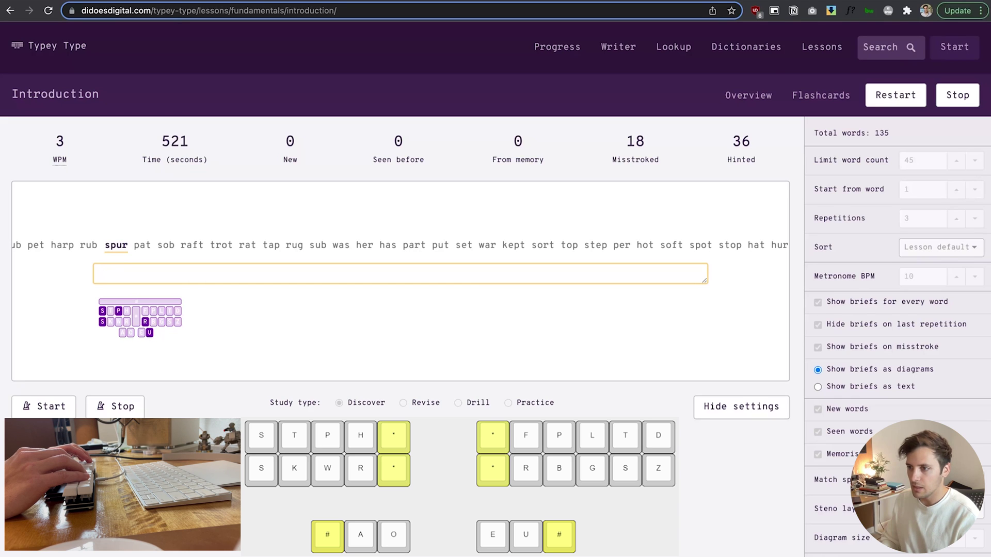
{"action": "type", "text": "13-R"}
{"action": "key", "text": "BackSpace"}
{"action": "key", "text": "BackSpace"}
{"action": "key", "text": "BackSpace"}
{"action": "key", "text": "BackSpace"}
{"action": "key", "text": "BackSpace"}
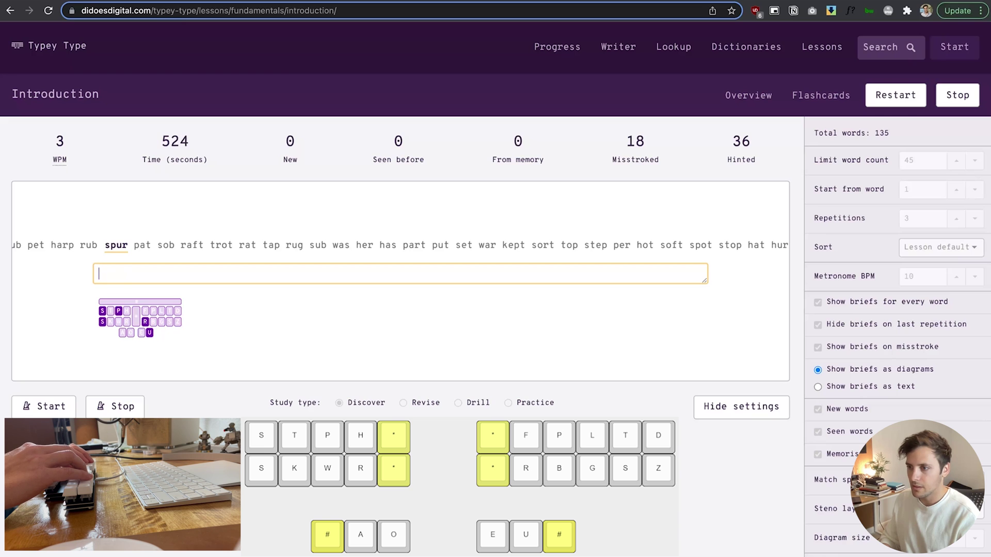
{"action": "type", "text": "spur"}
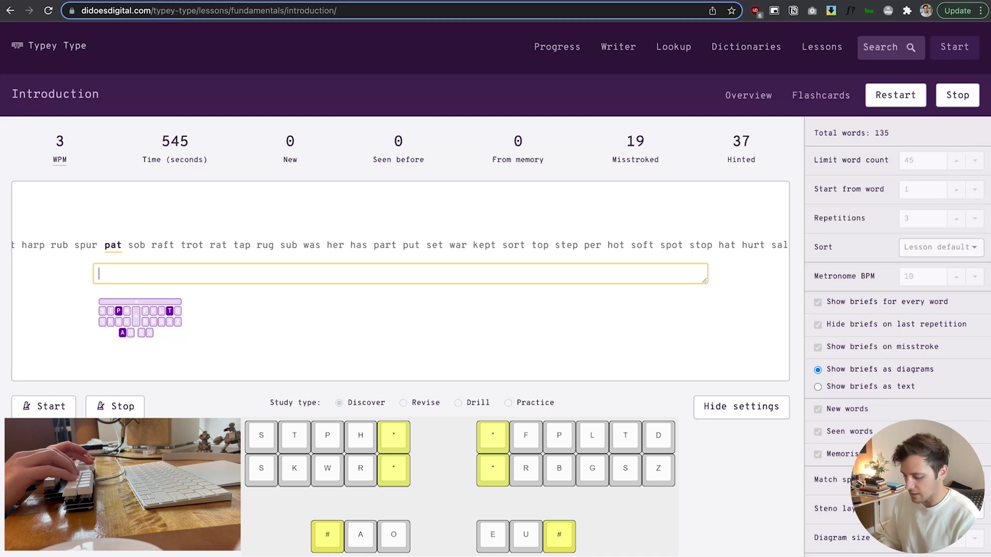
Step: Try to write the highlighted lesson word "pat", stroking "hat" and "#" in the text box
{"action": "type", "text": "hat"}
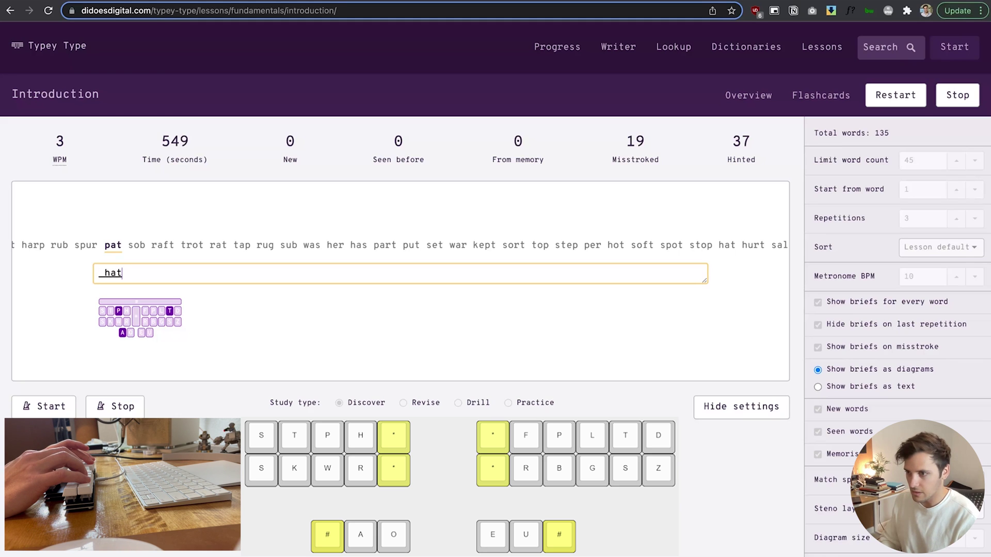
{"action": "type", "text": " #"}
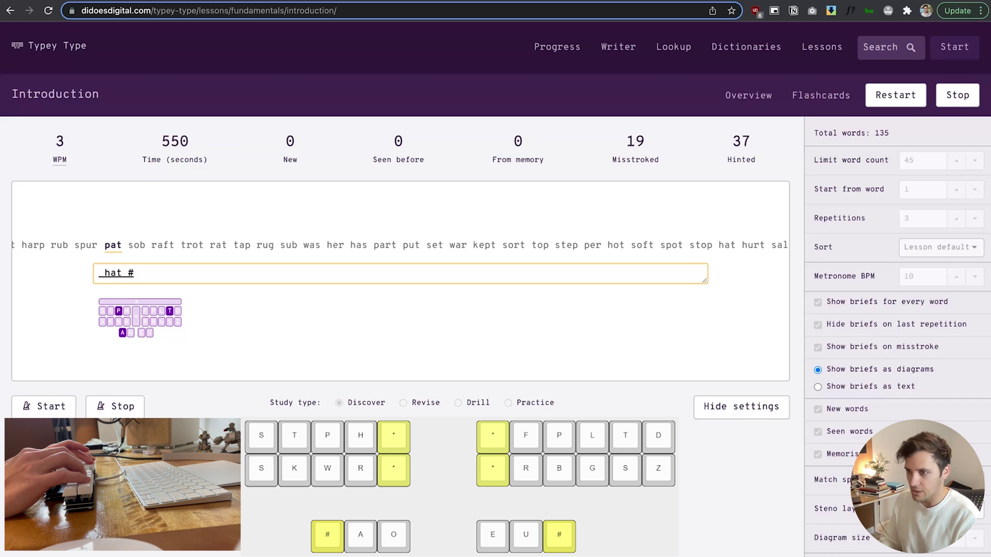